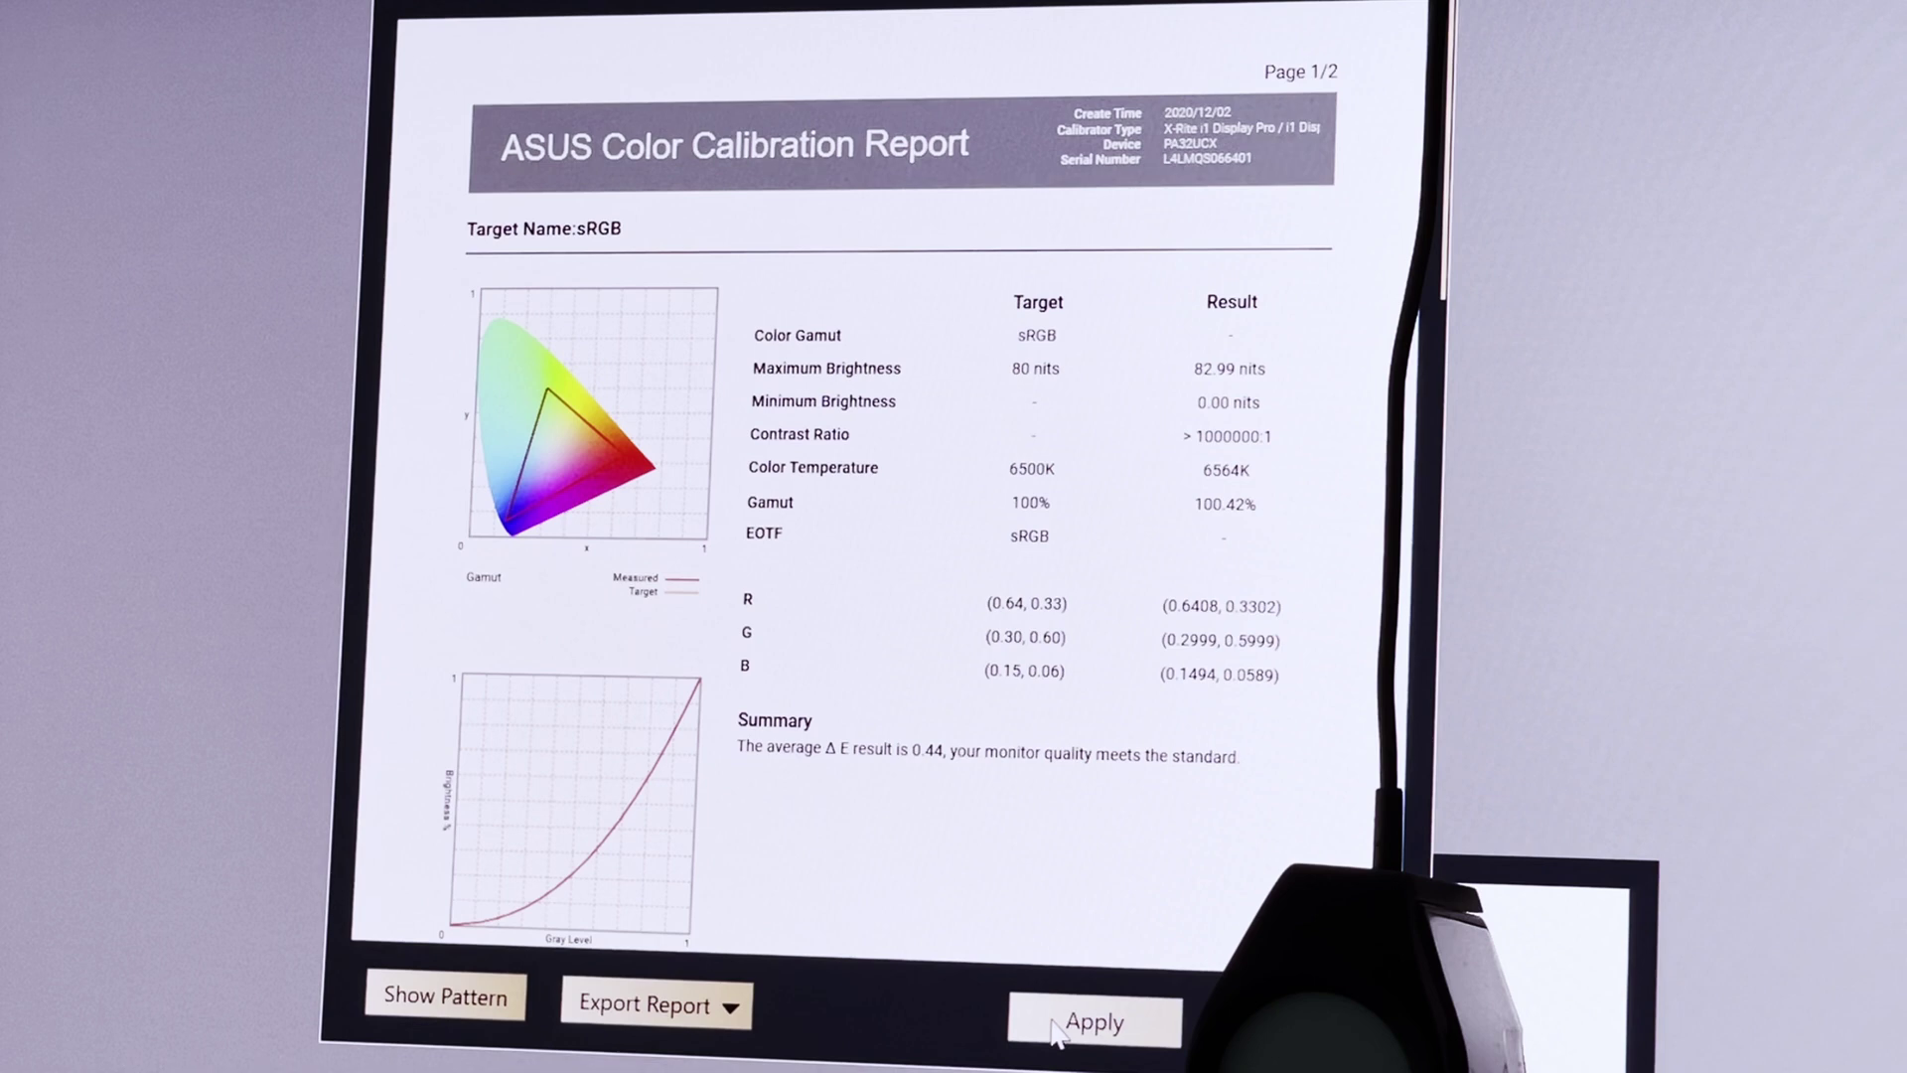
# Apply the sRGB calibration report, opening the dialog to save it to User Mode 1
pyautogui.click(1061, 1025)
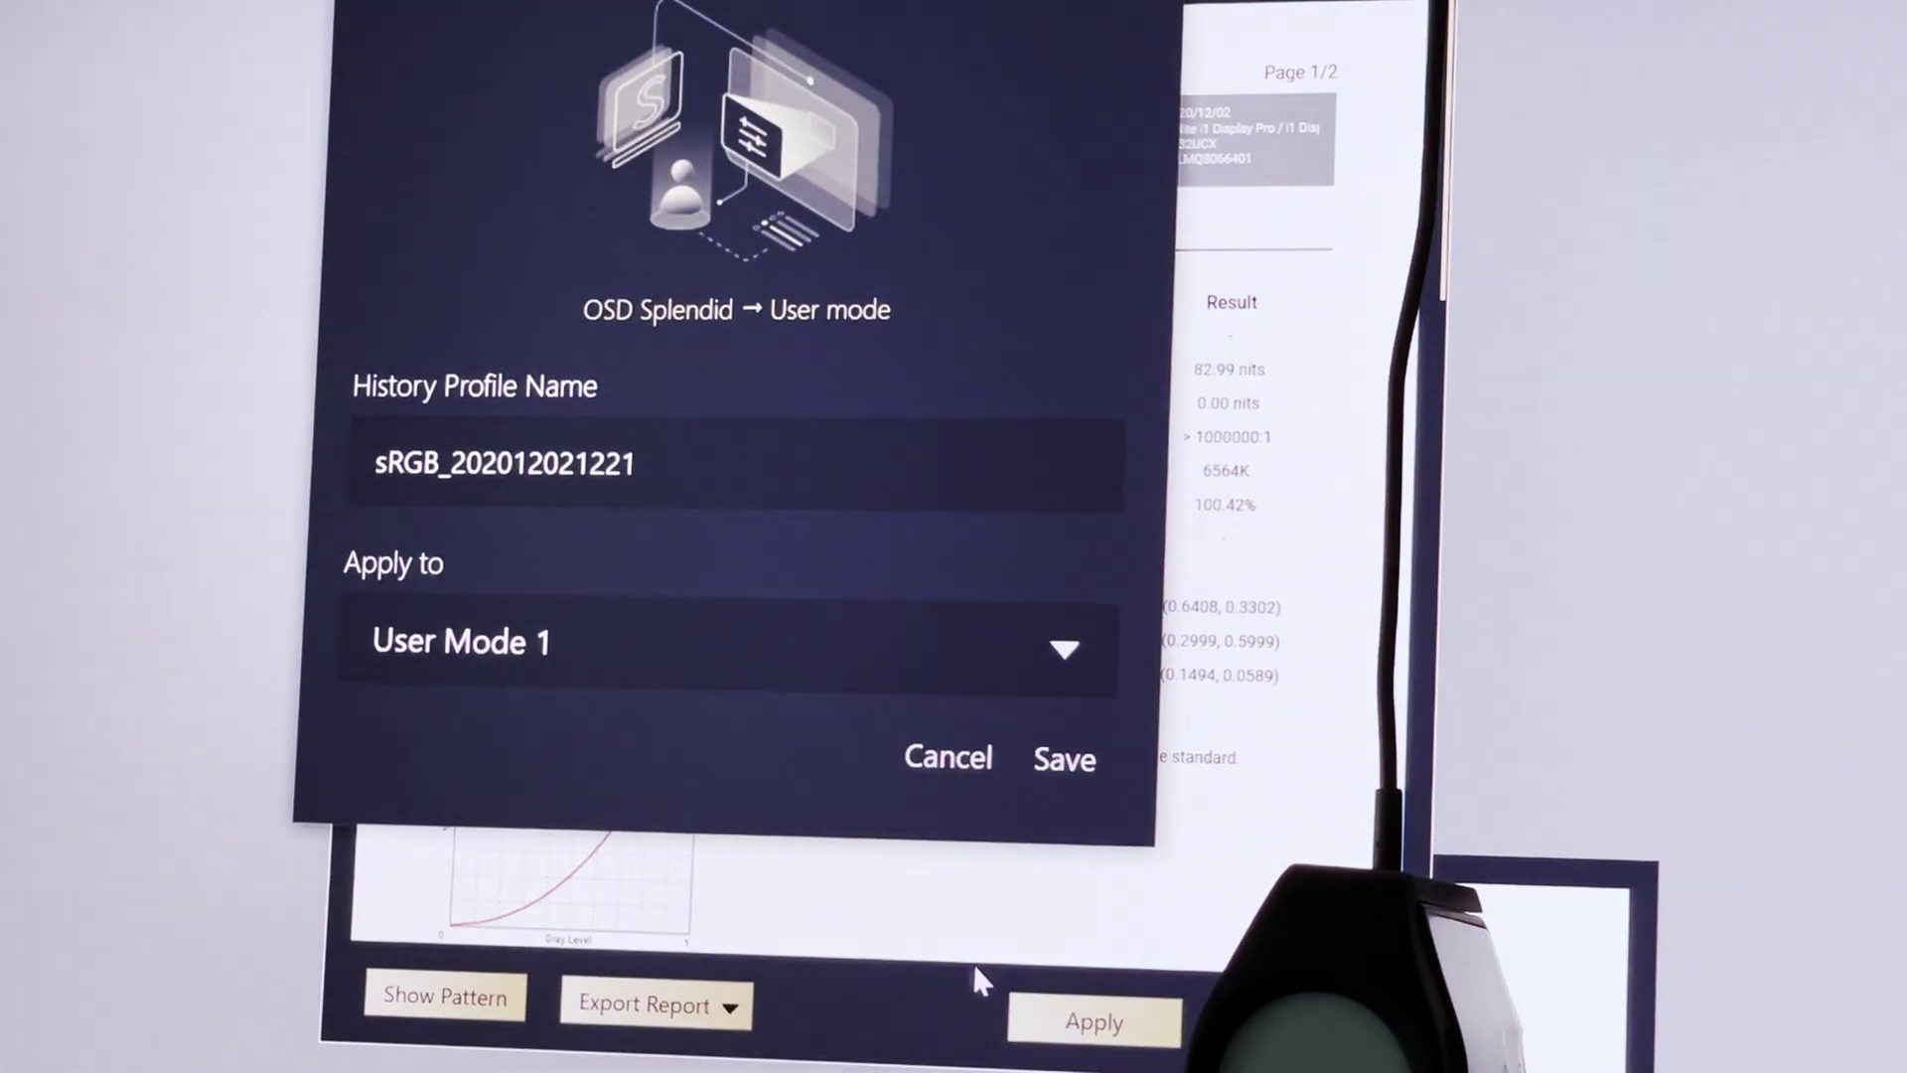